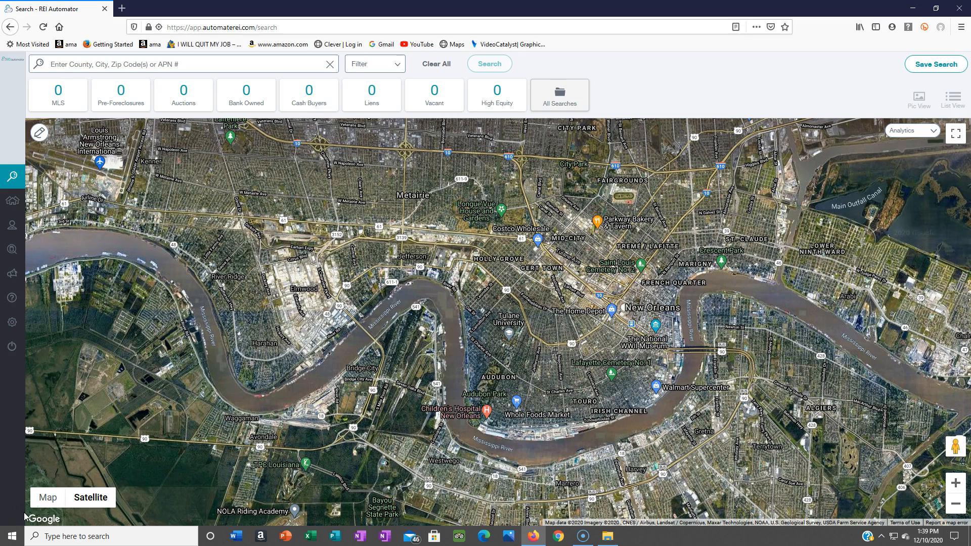
Step: Rerun the recent search for 70118, LA and filter it to properties that are not owner occupied
click(150, 59)
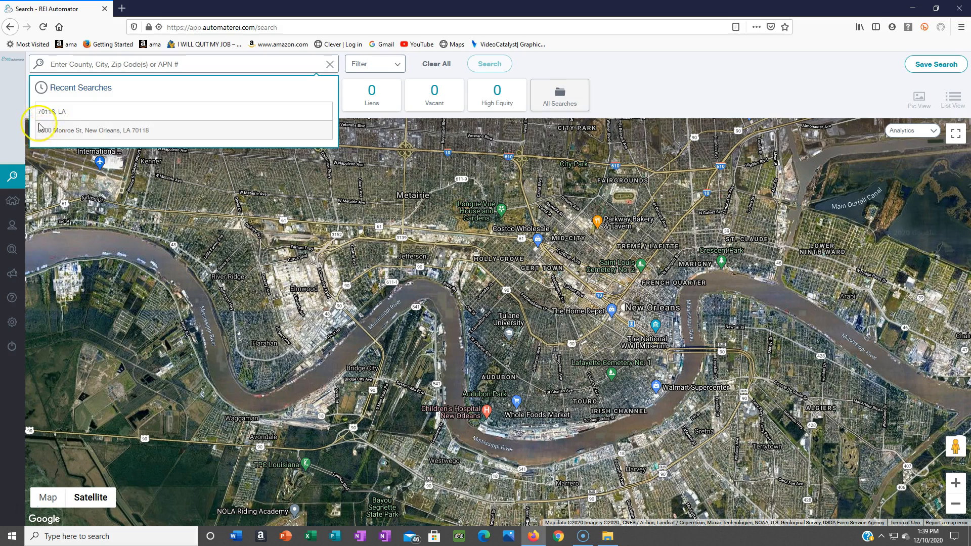
click(49, 111)
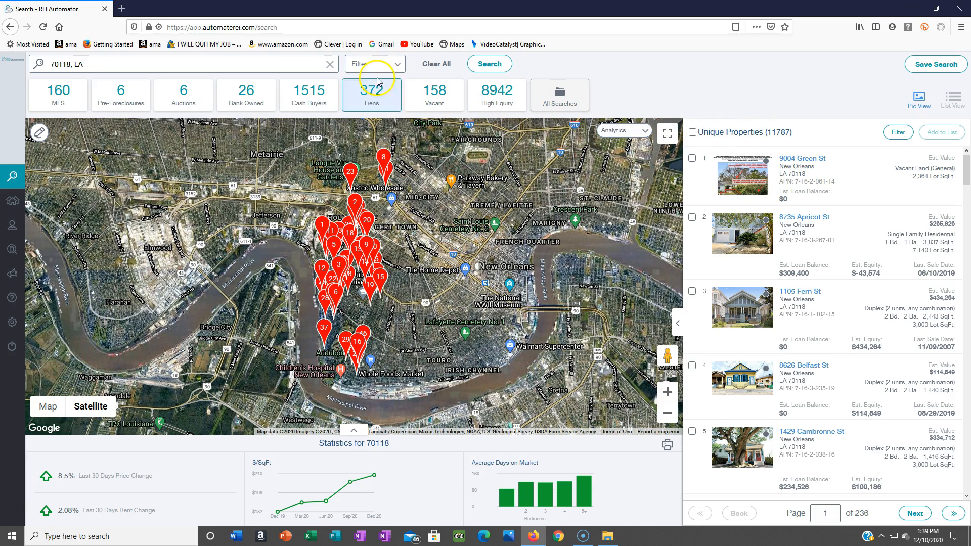
click(400, 63)
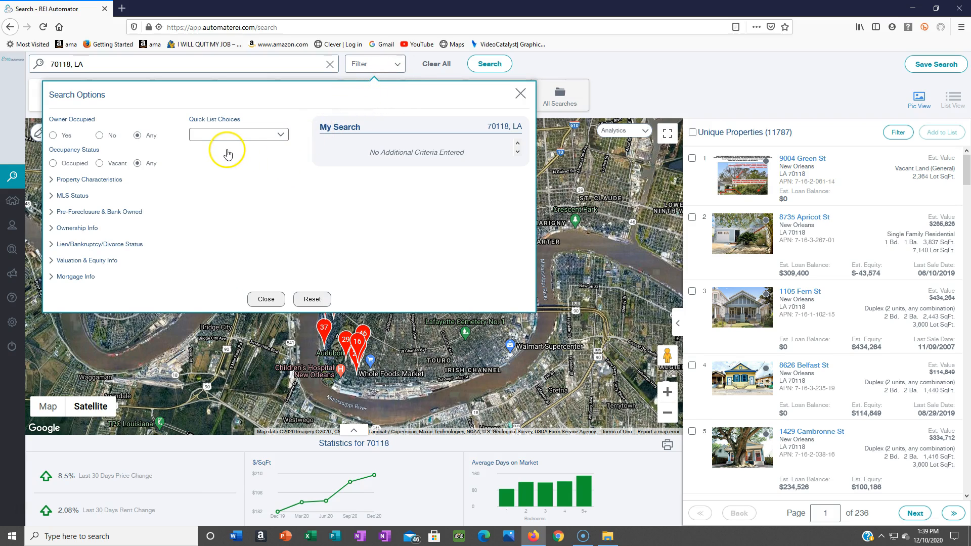
click(101, 135)
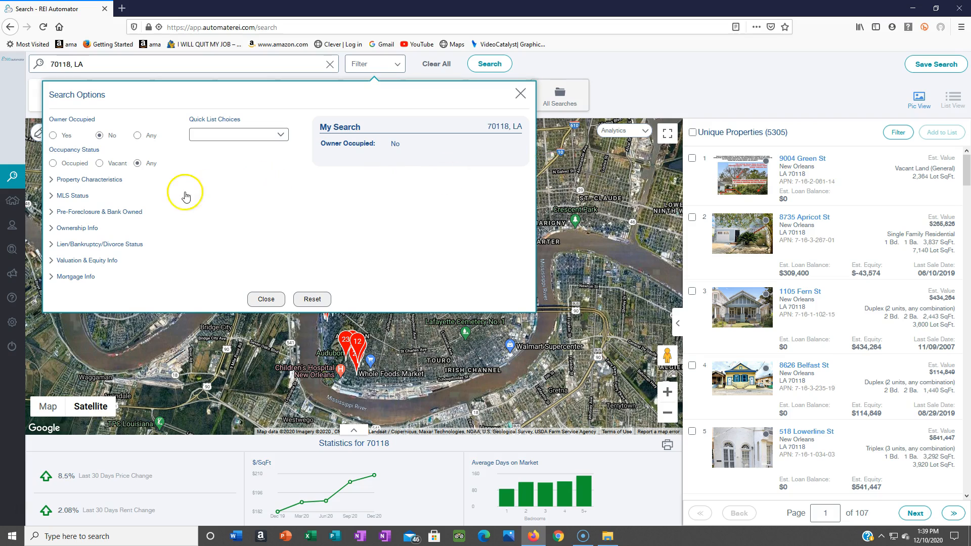
Step: Limit the property characteristics to the Residential classification and the Single Family property type
click(102, 181)
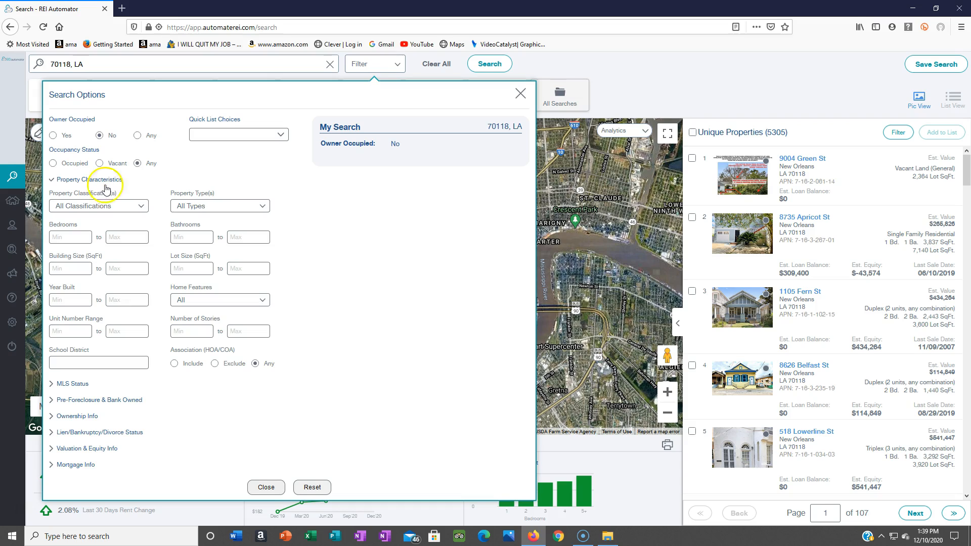
click(142, 207)
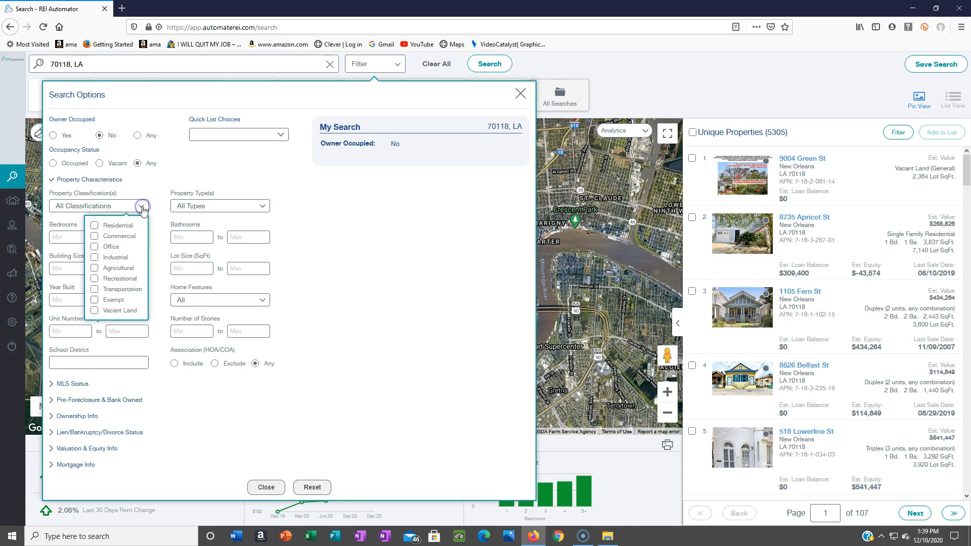
click(94, 225)
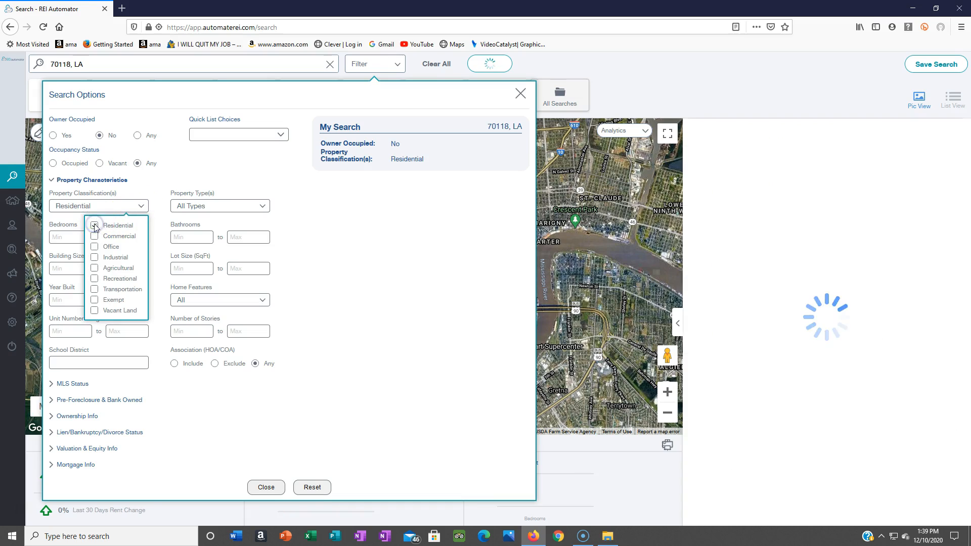
click(240, 207)
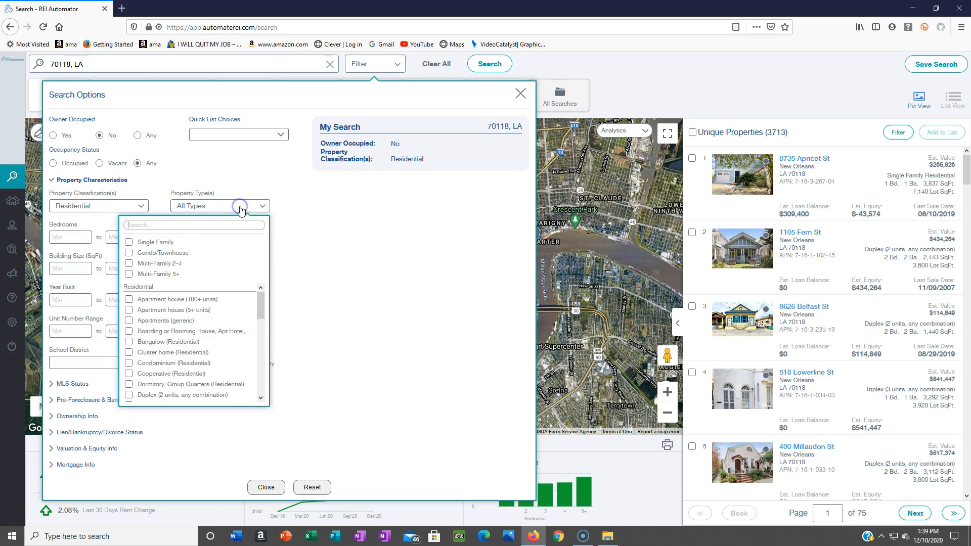
click(129, 243)
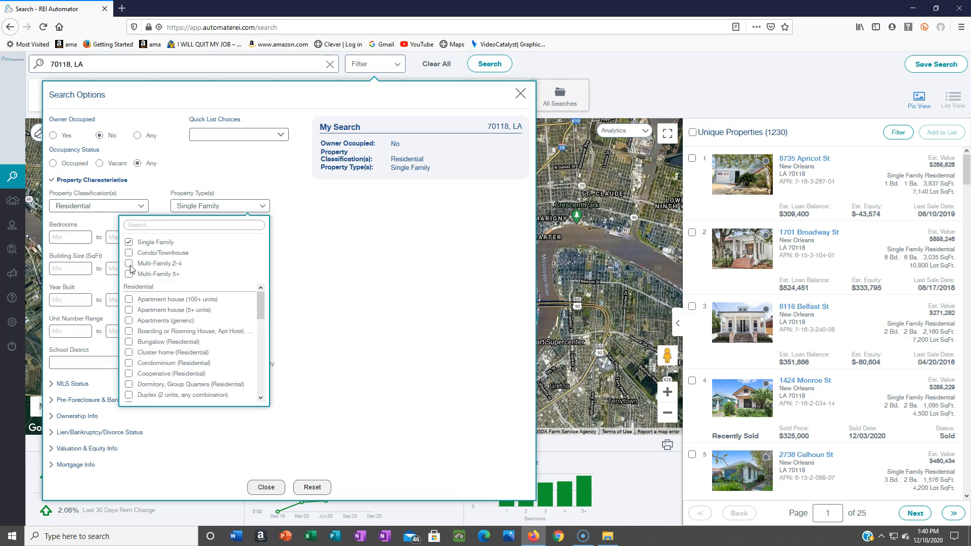
click(133, 246)
click(285, 282)
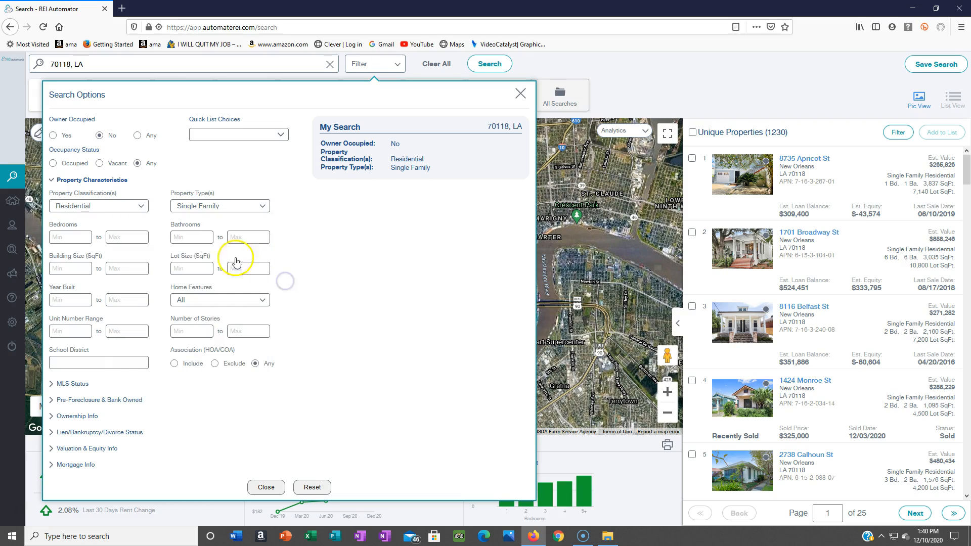
Step: Set the minimum number of bedrooms to 3 and the minimum number of bathrooms to 2
click(91, 240)
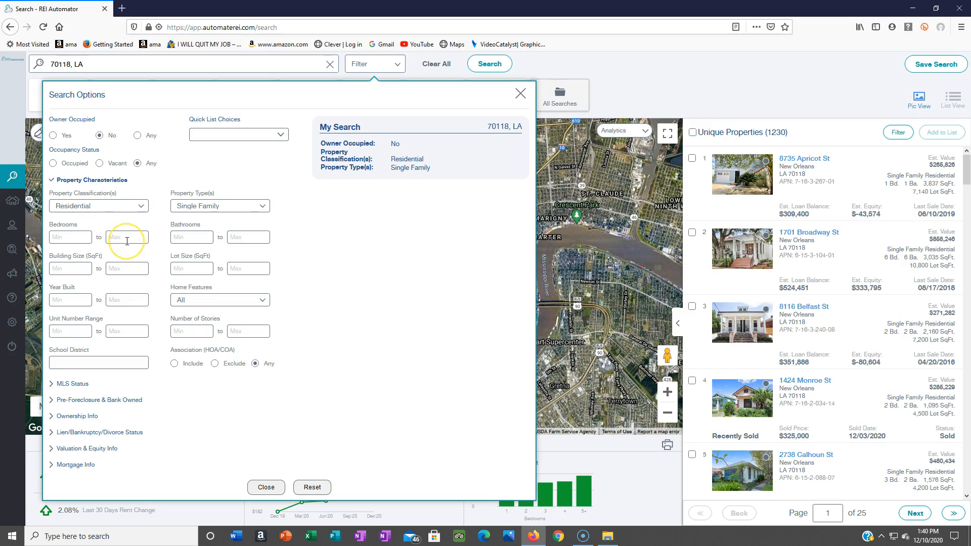
text(3)
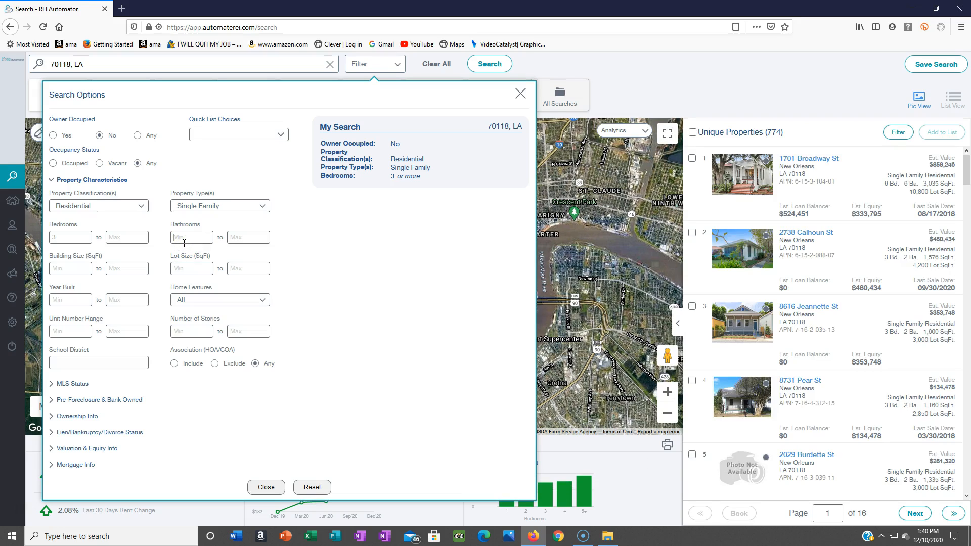
click(184, 240)
text(2)
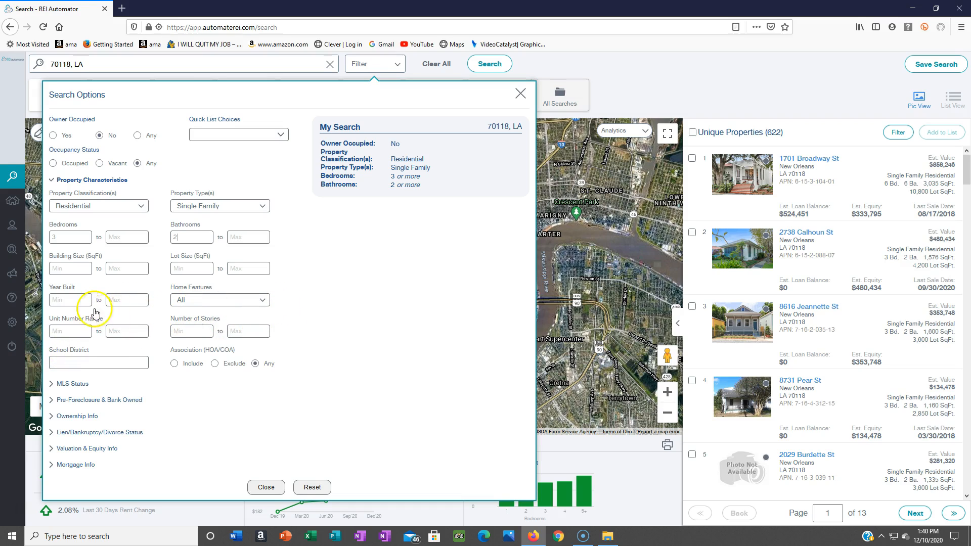
Step: Set the year-built range to 1940 to 1960
click(60, 306)
text(1)
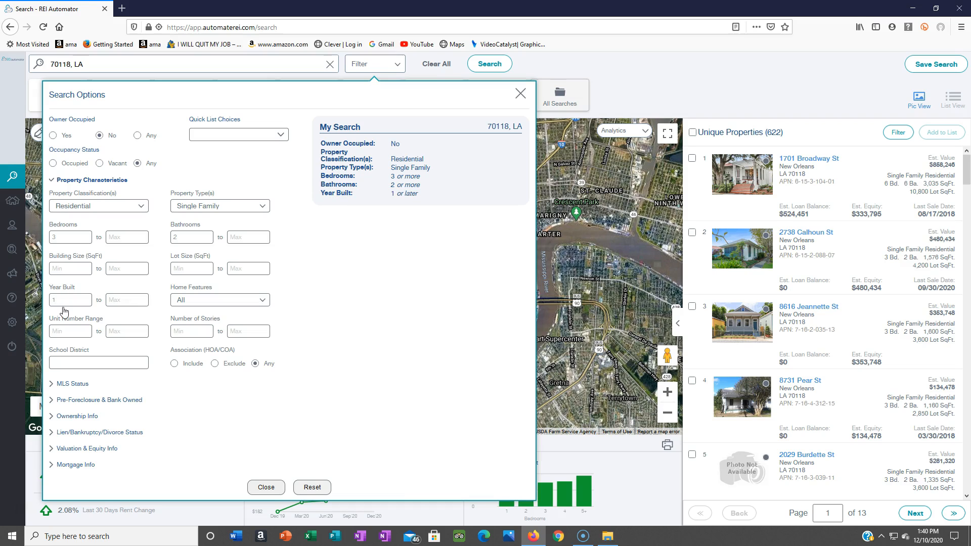
text(940)
click(119, 301)
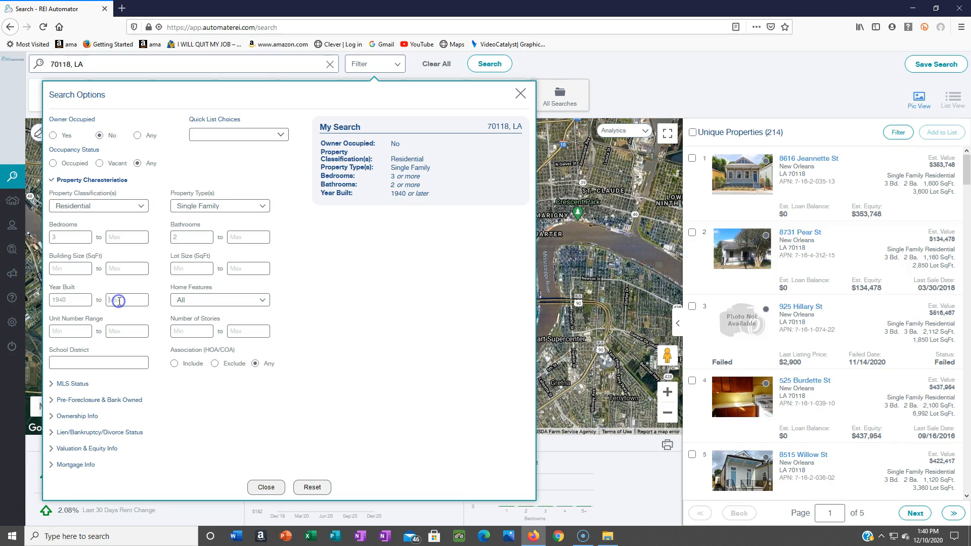
text(19)
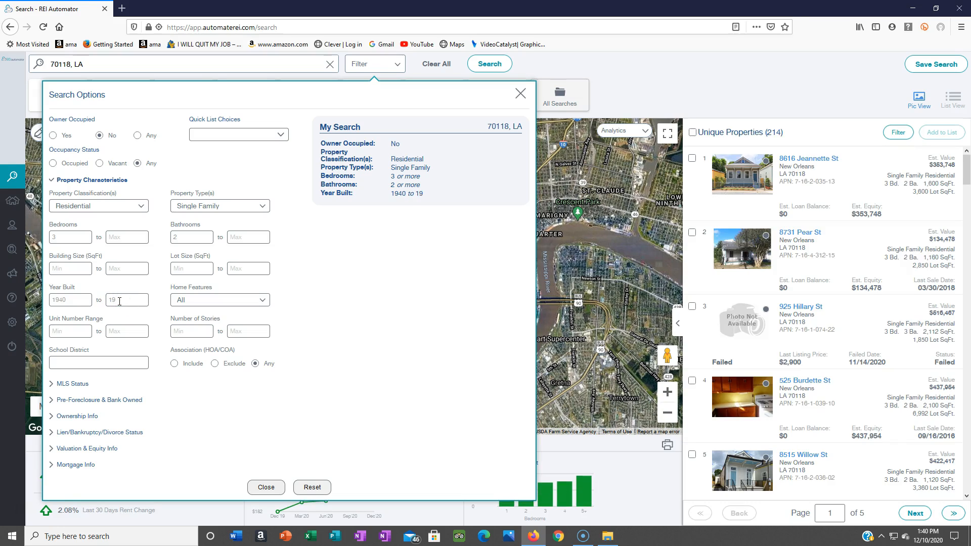
text(60)
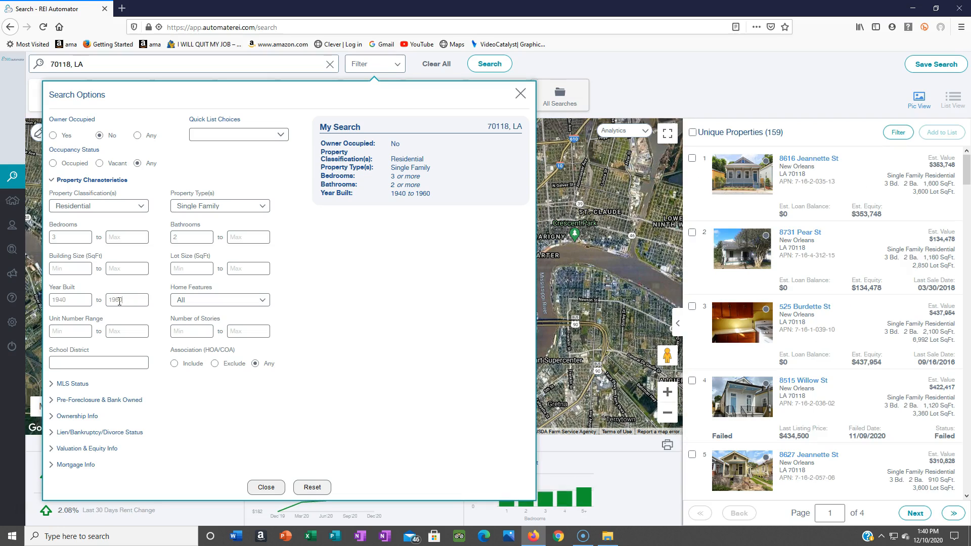
Step: Change the maximum year built to 1950
click(116, 313)
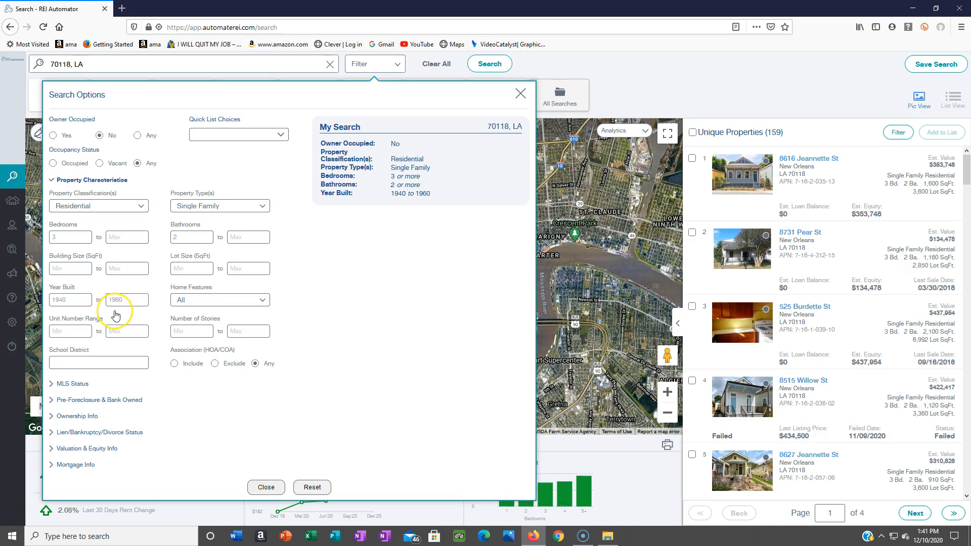
key(BackSpace)
key(BackSpace)
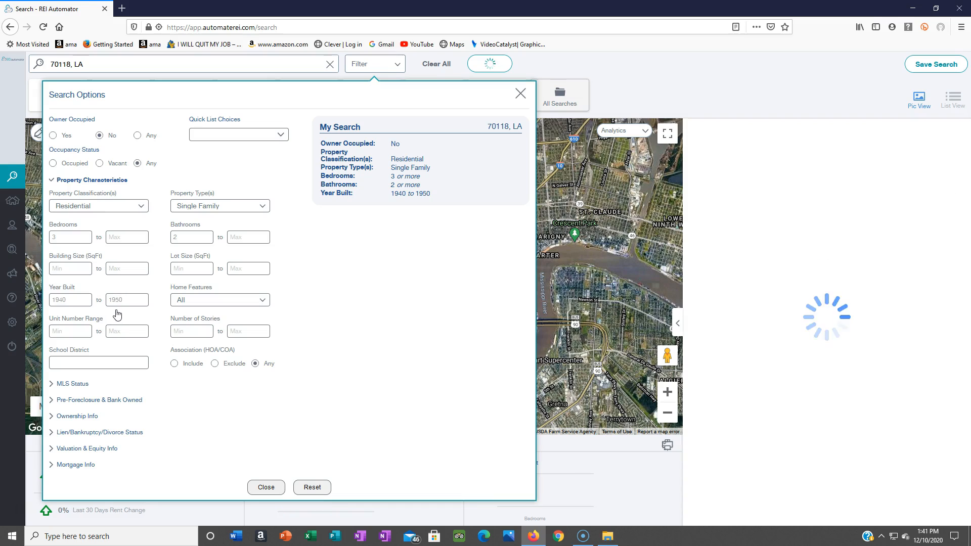
click(215, 299)
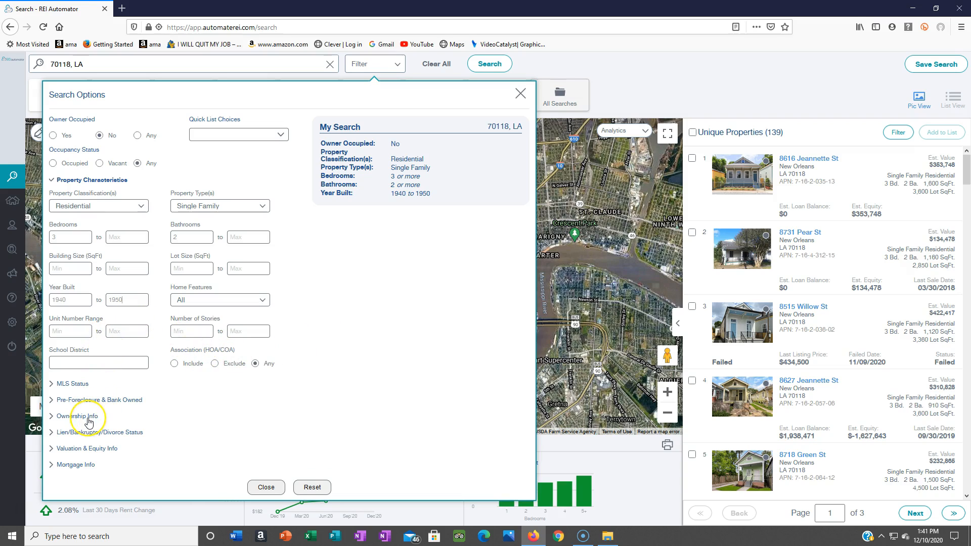
Step: In the ownership criteria, set the minimum number of properties owned to 5 and look through the matching properties
click(84, 384)
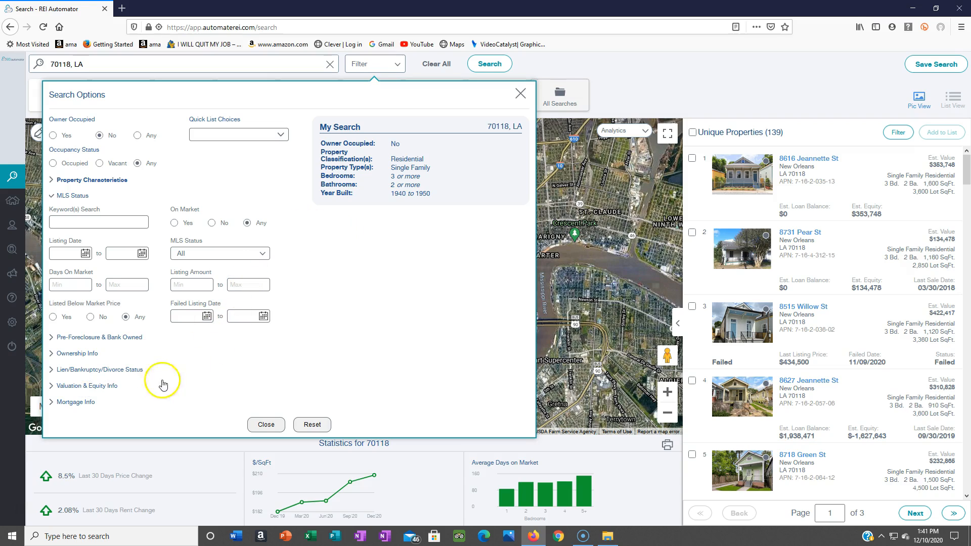
click(91, 354)
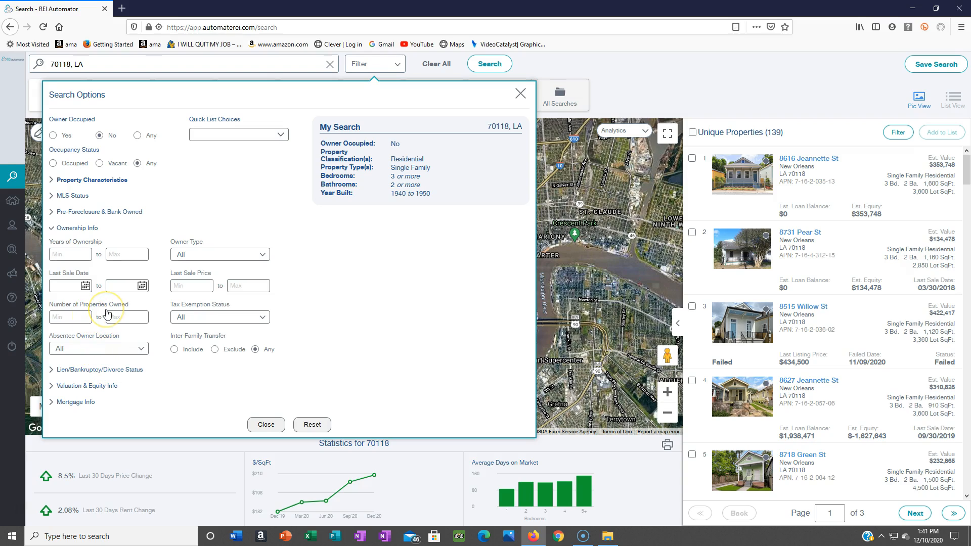
click(82, 320)
text(5)
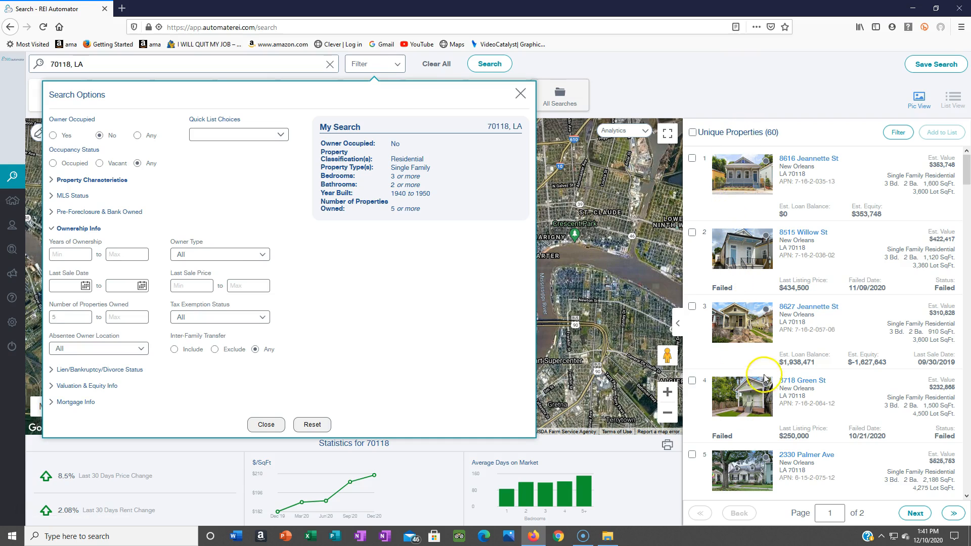
drag(967, 192, 967, 239)
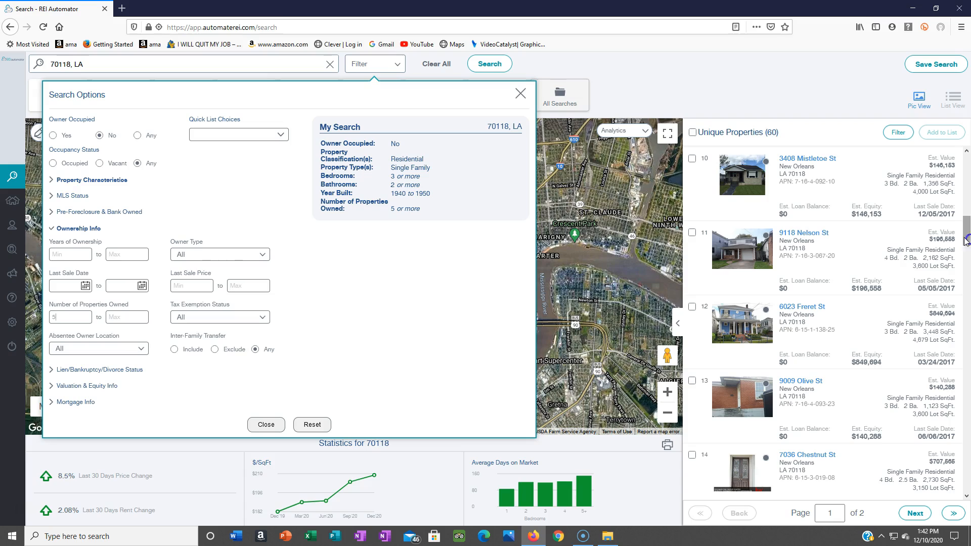
Step: In the valuation and equity criteria, set the minimum estimated equity percentage to 30
click(101, 387)
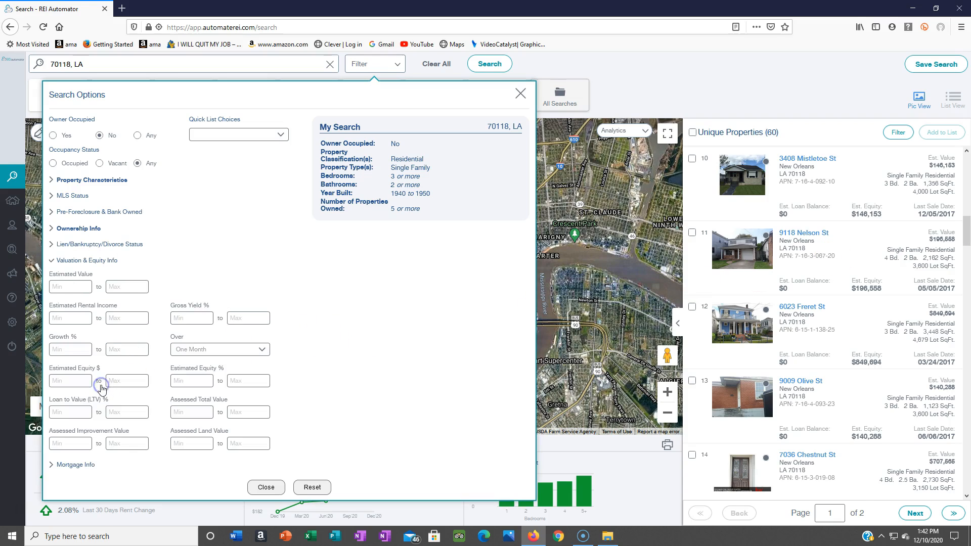
click(190, 383)
text(30)
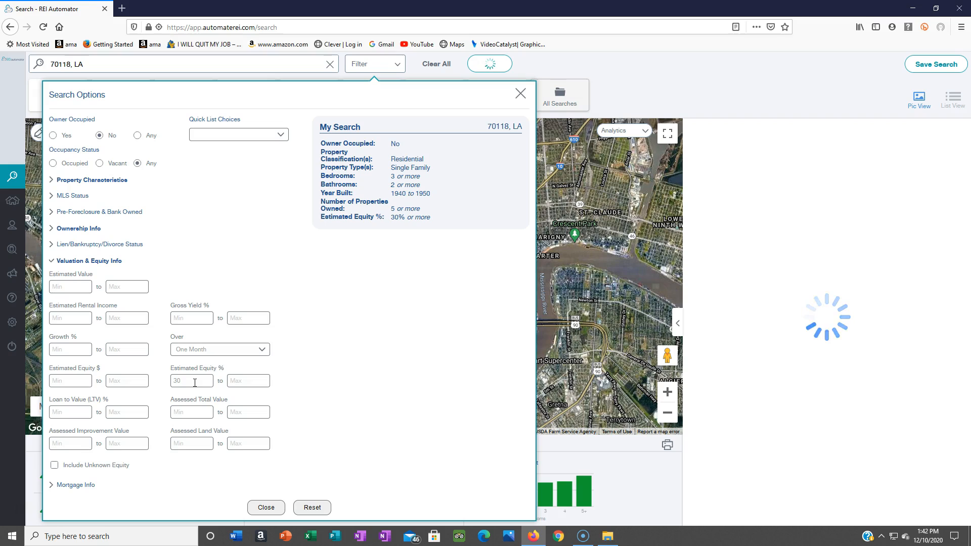
click(513, 335)
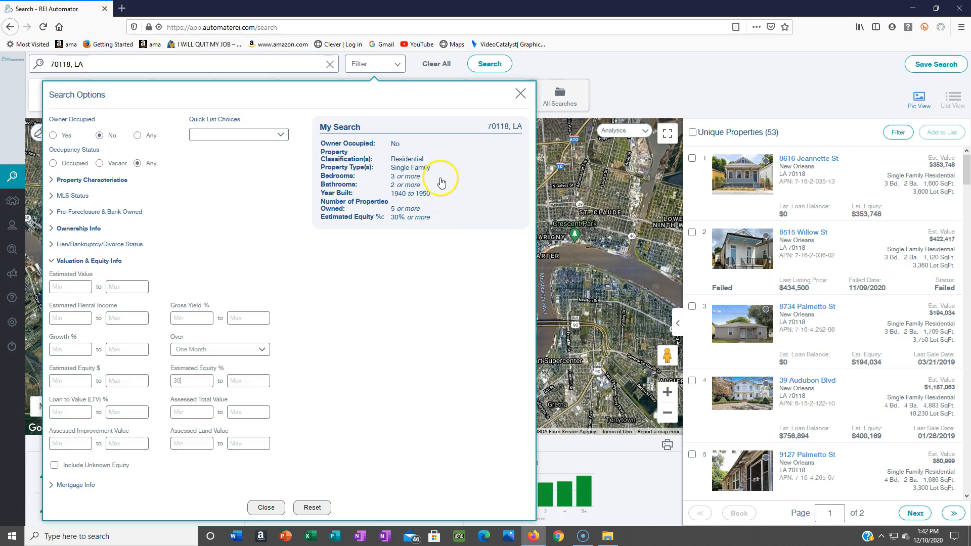
Step: Capture a browser screenshot cropped to the whole My Search criteria summary and download it
right_click(384, 216)
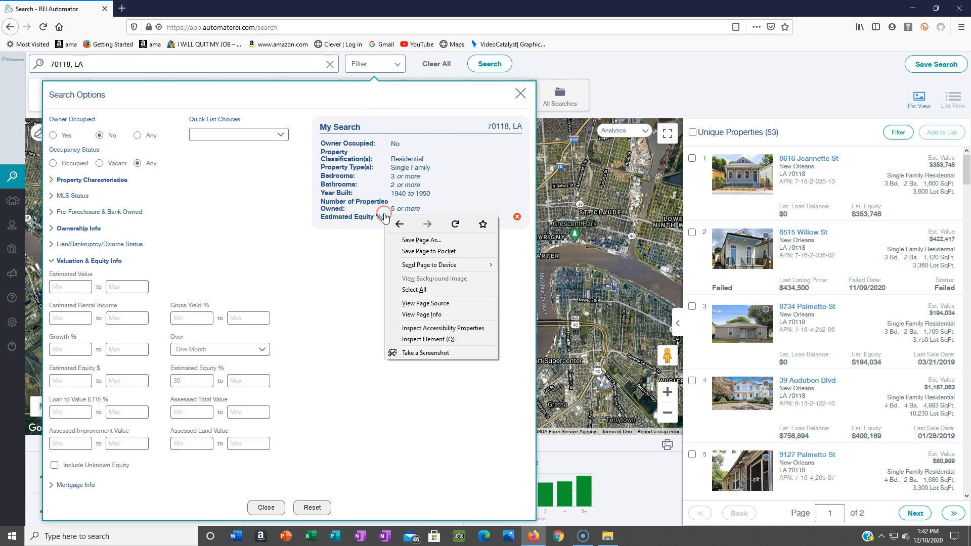
click(443, 353)
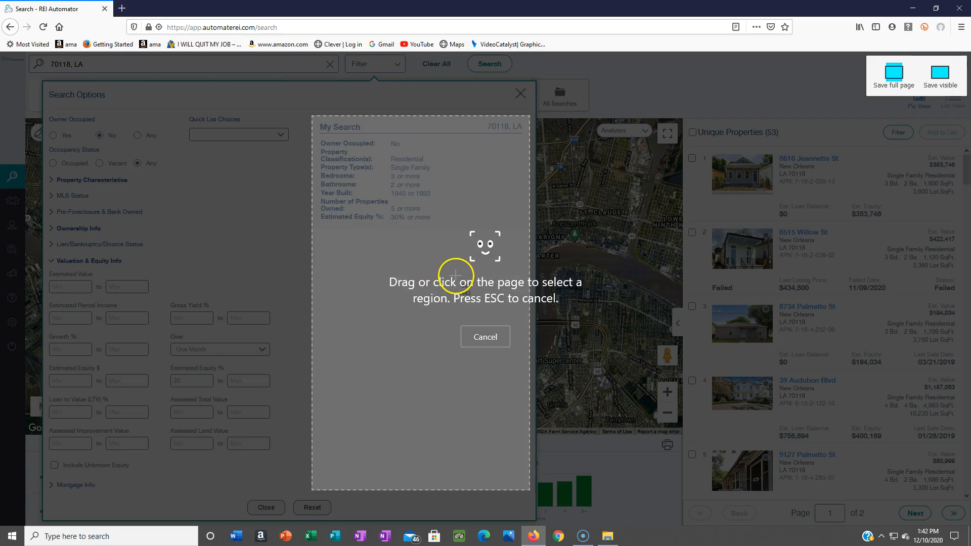
click(344, 123)
drag(343, 129, 528, 228)
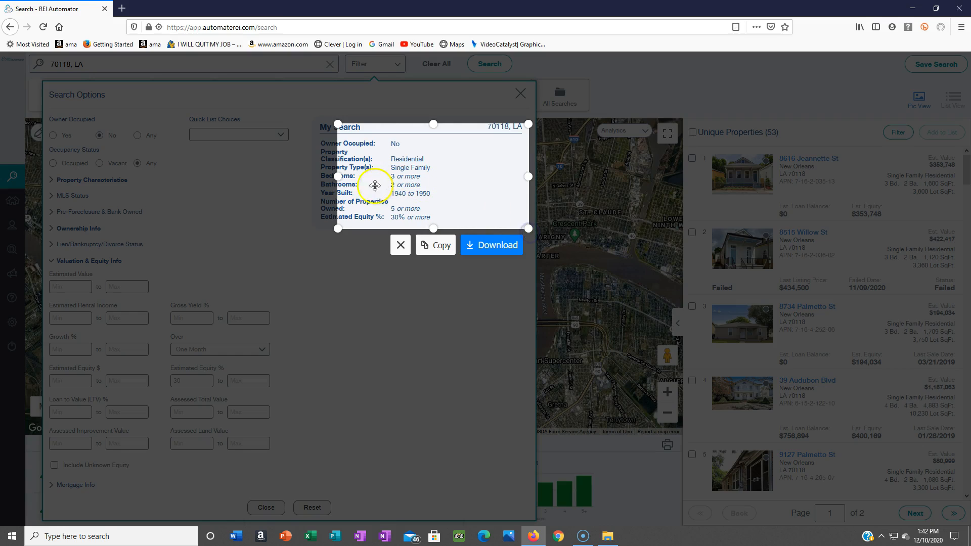
drag(337, 178, 314, 177)
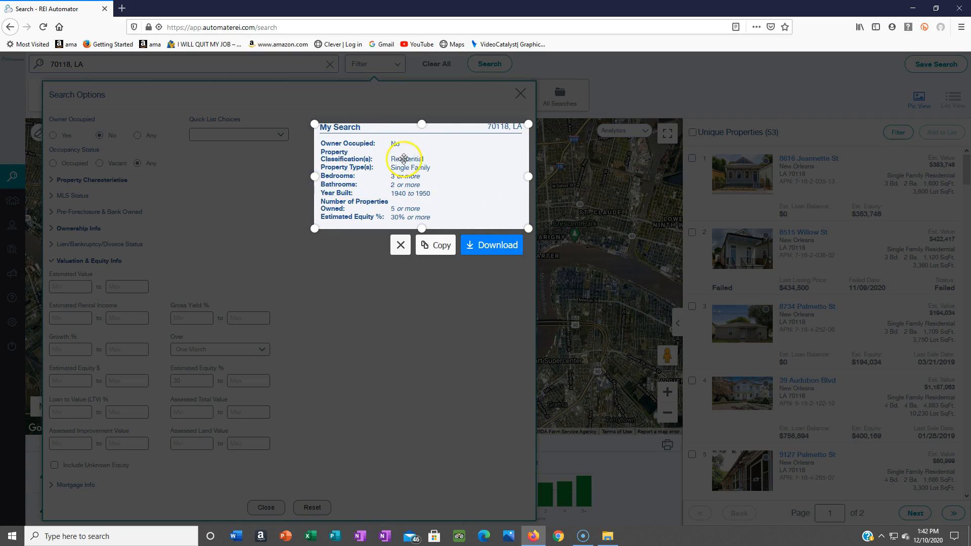
drag(422, 124, 422, 119)
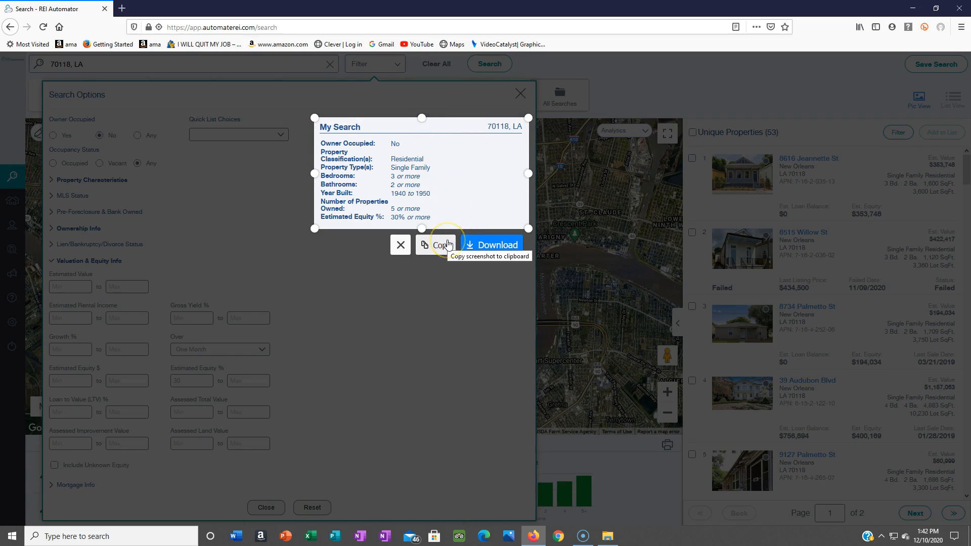
click(481, 245)
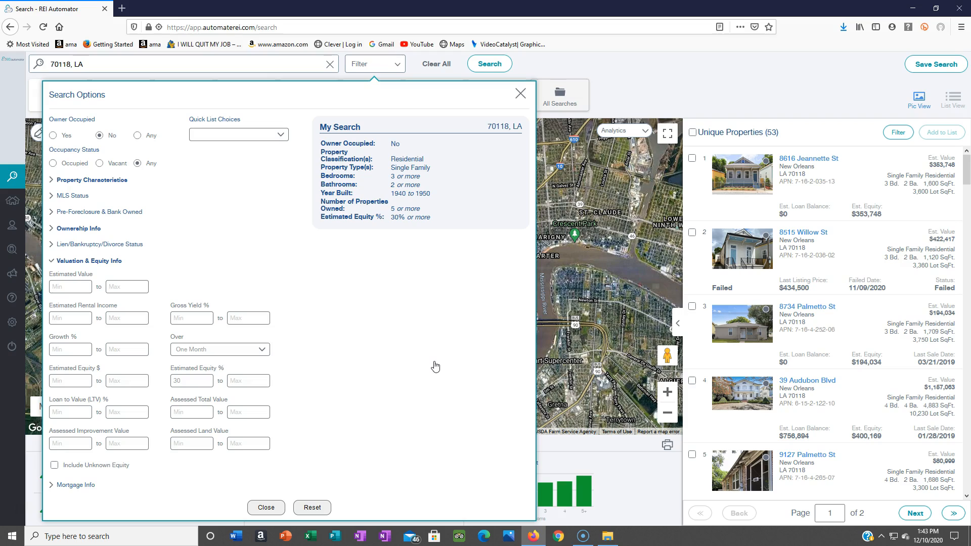
click(420, 390)
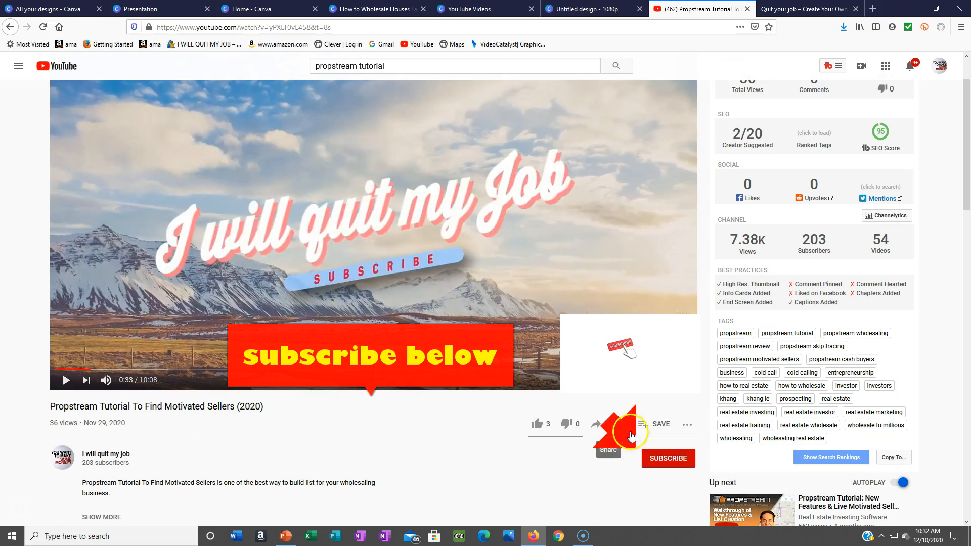
Step: Subscribe to the "I will quit my job" channel on the YouTube video page
click(654, 457)
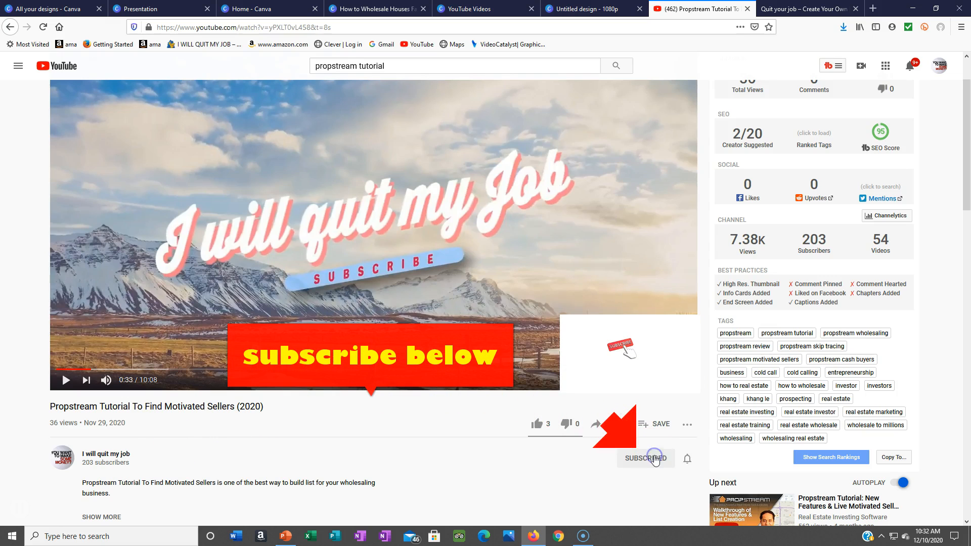
Step: Turn on notifications for the subscribed "I will quit my job" YouTube channel
click(687, 459)
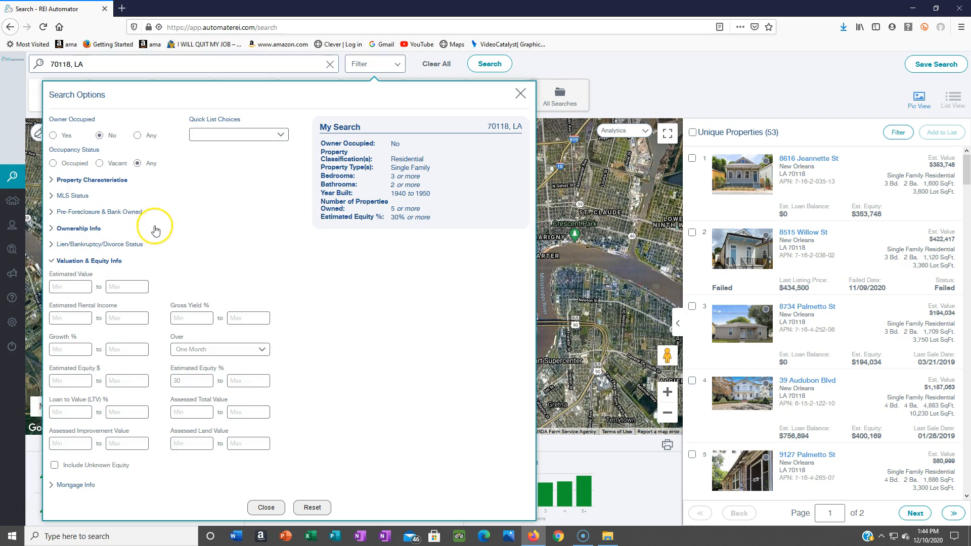
Step: Back in REI Automator's ownership criteria, check the owner type options and set the minimum years of ownership to 1
click(72, 231)
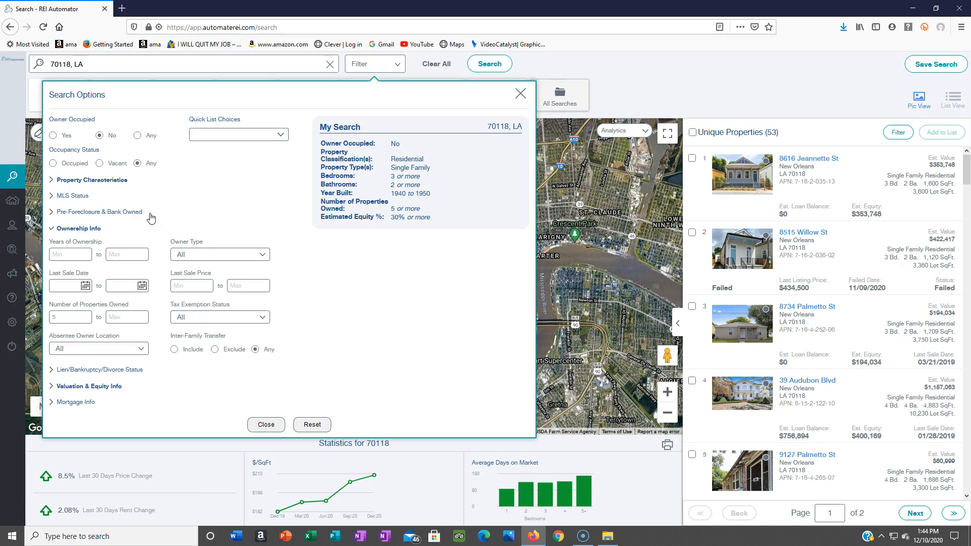
click(82, 258)
click(258, 255)
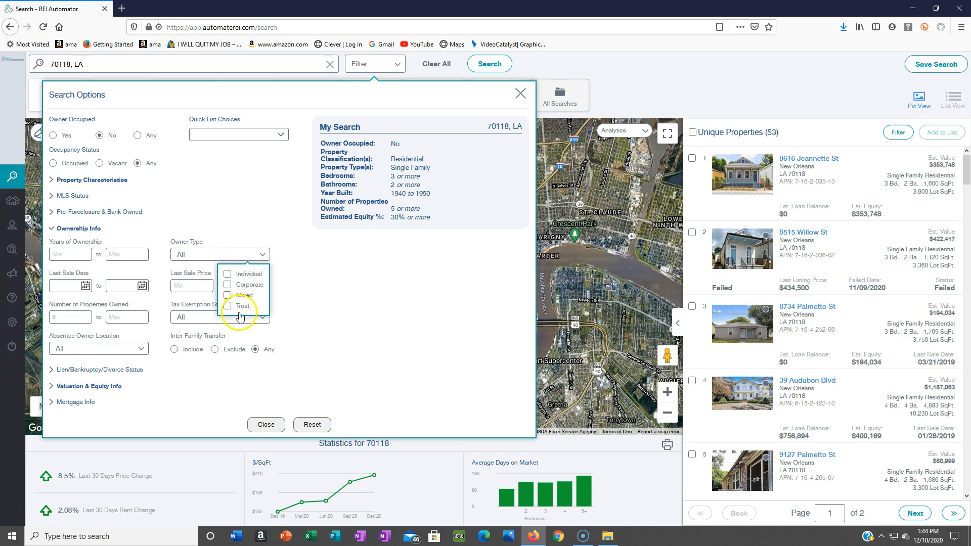
click(297, 309)
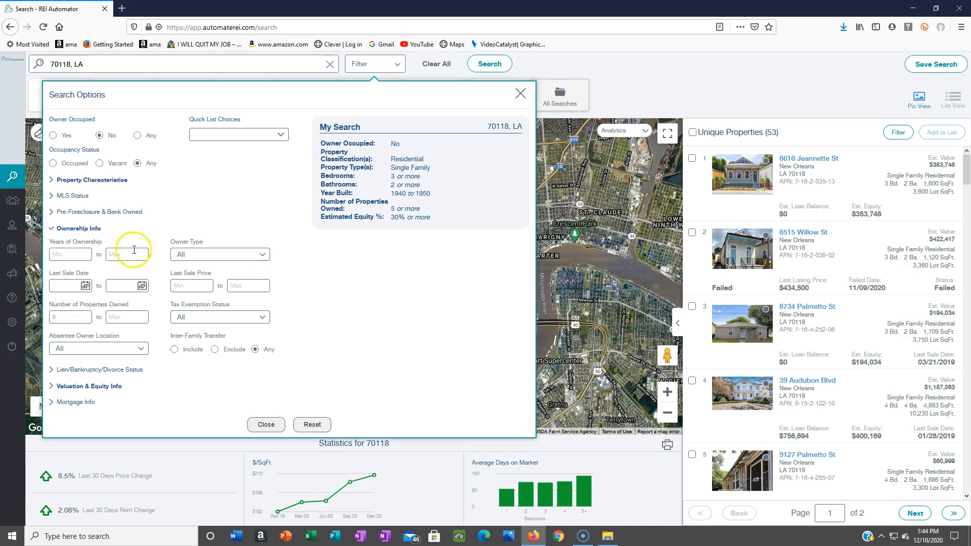
click(66, 255)
text(1)
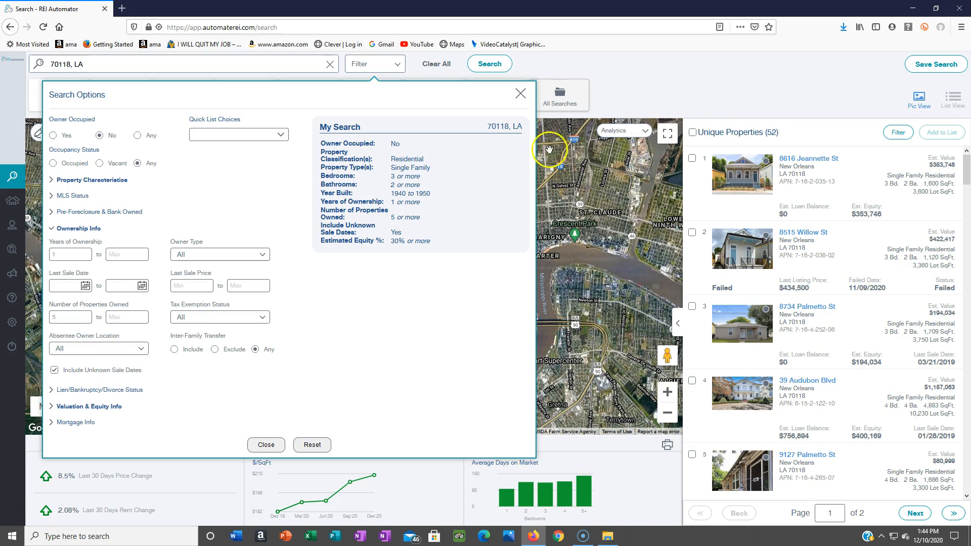
click(80, 255)
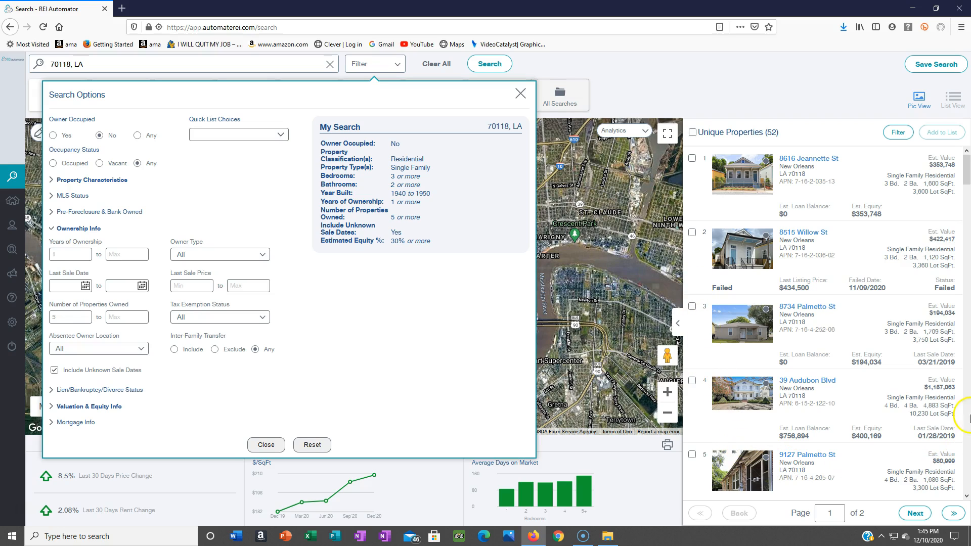
Step: Open the fifth property in the search results and review its ownership, tax assessment, last sale and buyer/seller details
drag(968, 162, 968, 185)
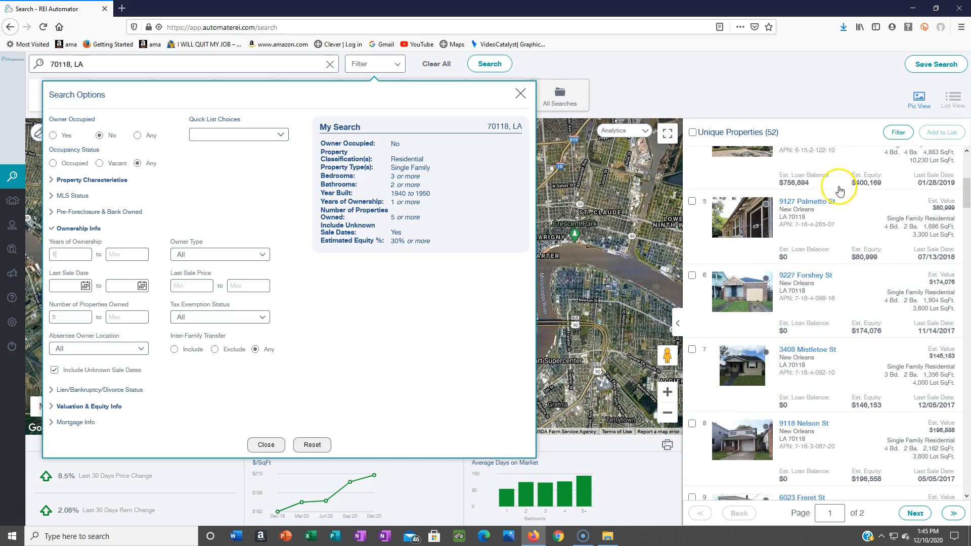
click(808, 200)
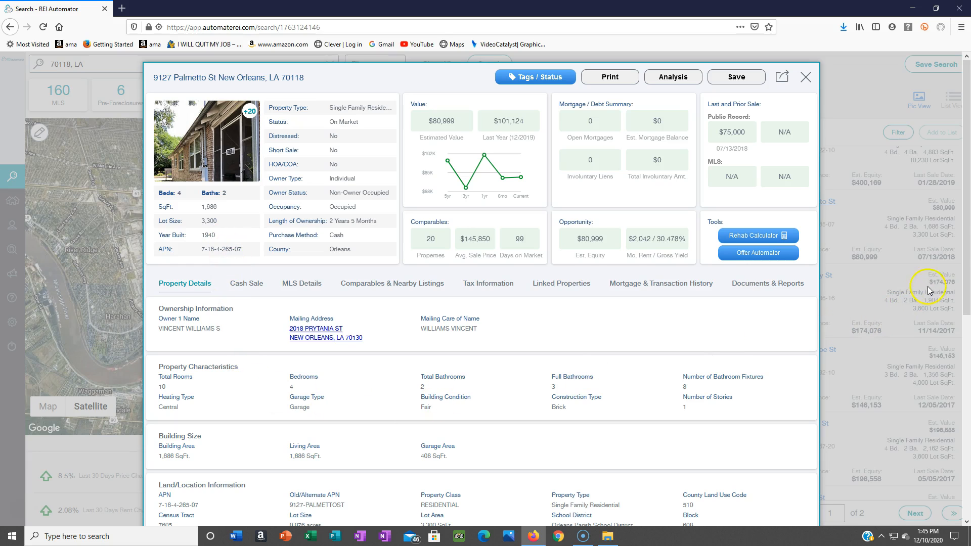
drag(967, 207, 961, 411)
drag(969, 162, 952, 342)
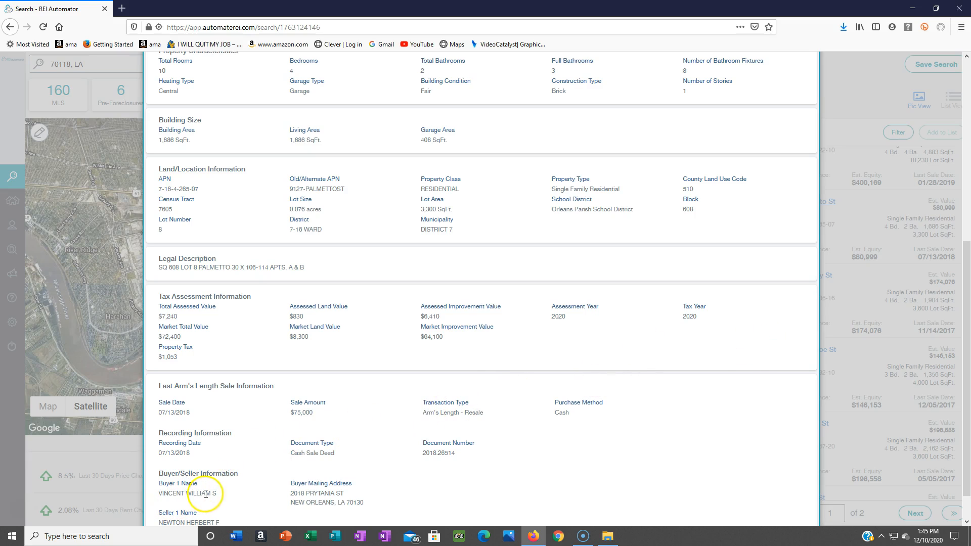
drag(961, 251, 960, 333)
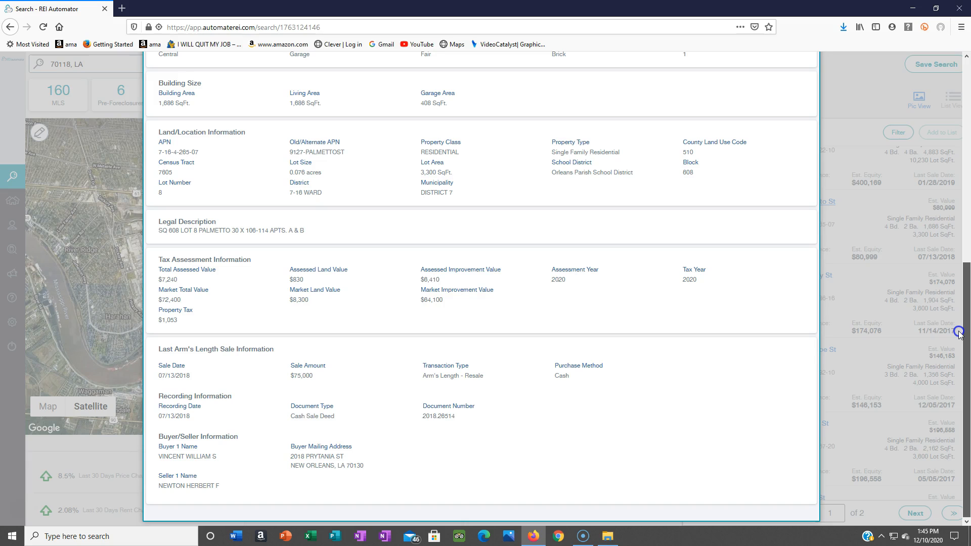
drag(962, 315, 967, 149)
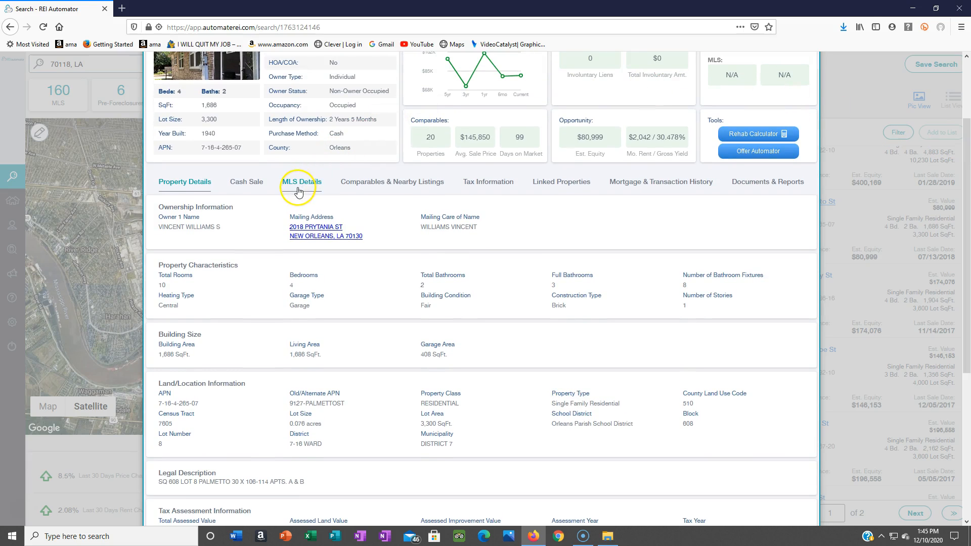
Step: Examine the owner's linked properties, including the portfolio totals, the primary property and the full list of current linked properties
click(545, 188)
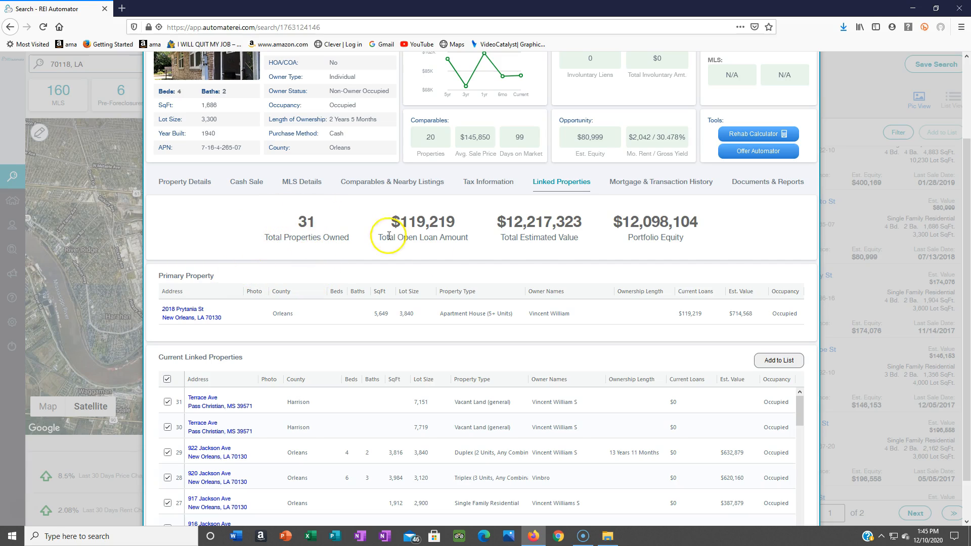
scroll(949, 229, down, 1)
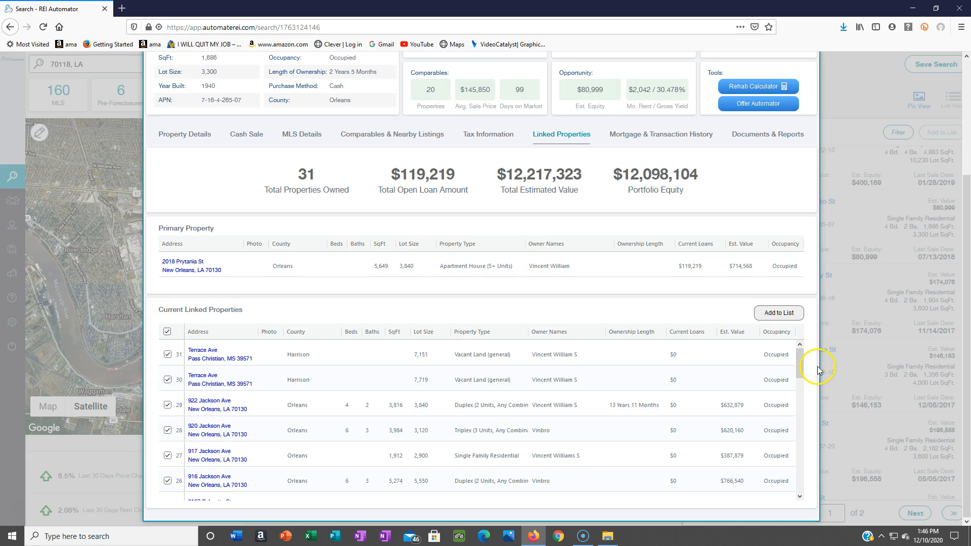
drag(802, 368, 798, 443)
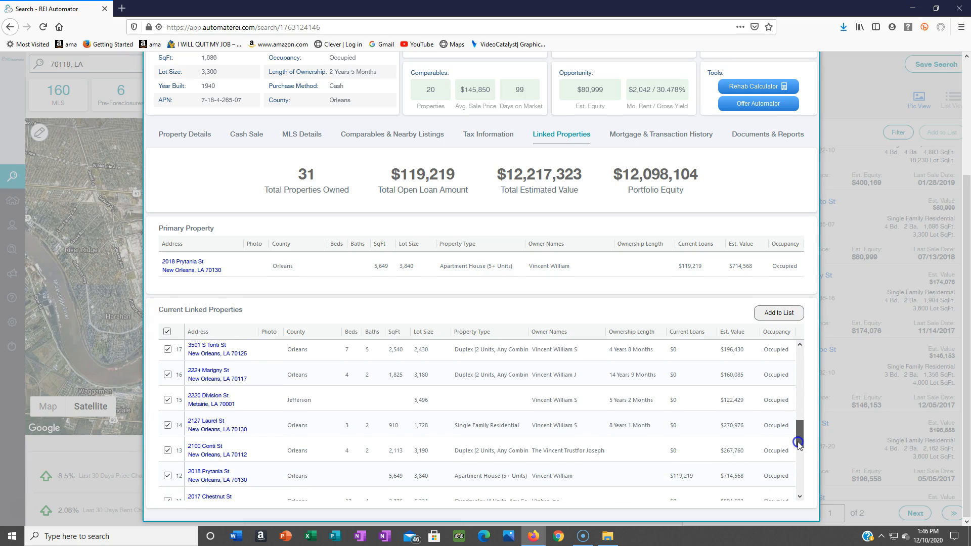
drag(798, 443, 824, 372)
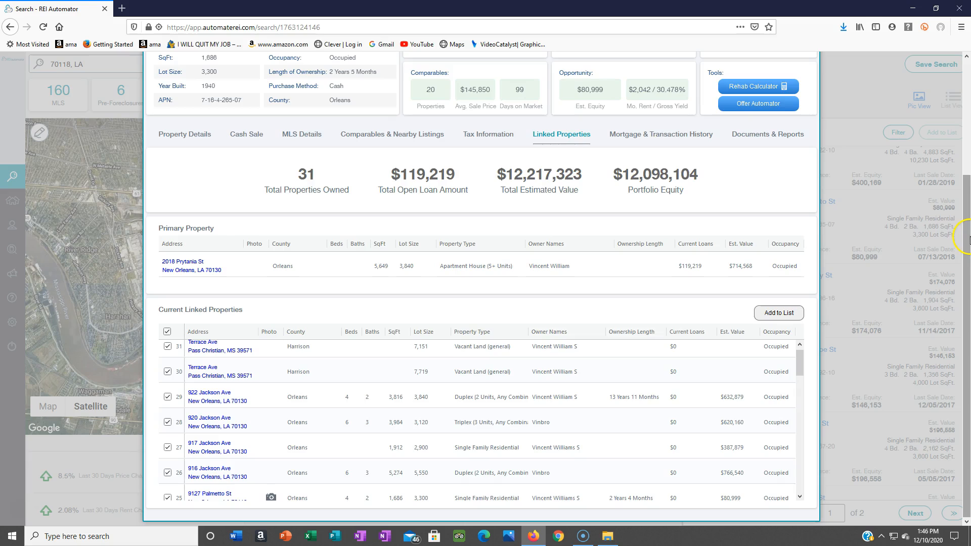
drag(967, 192, 968, 81)
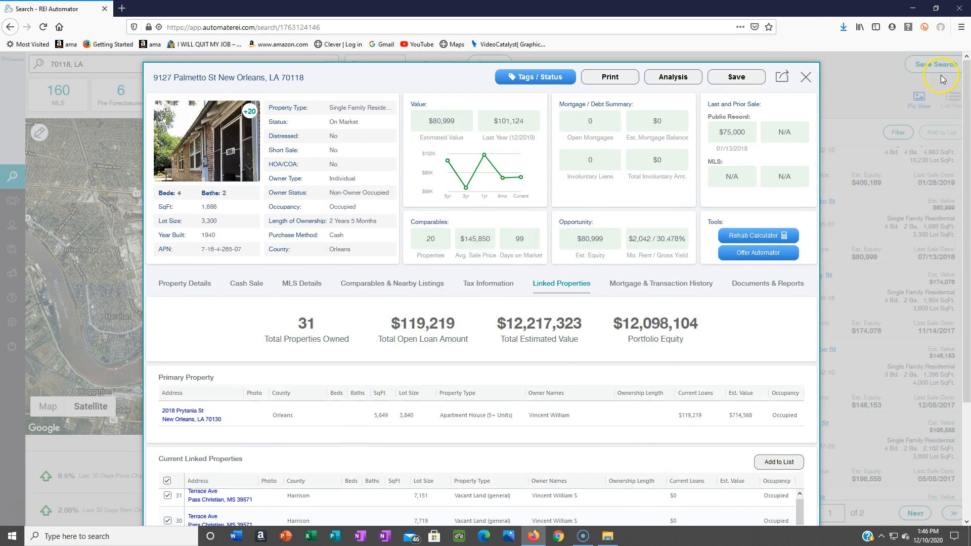